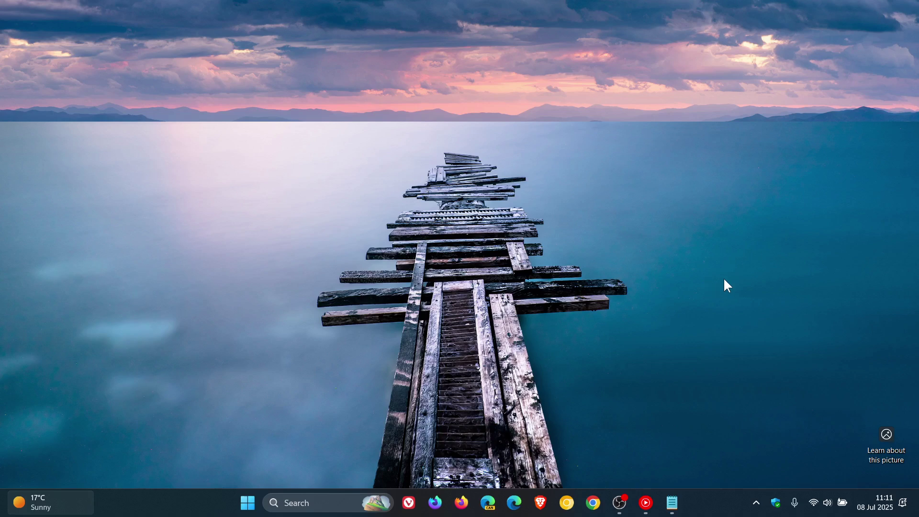
Restore the 'Hullo Notepad' window from the taskbar
left_click(680, 510)
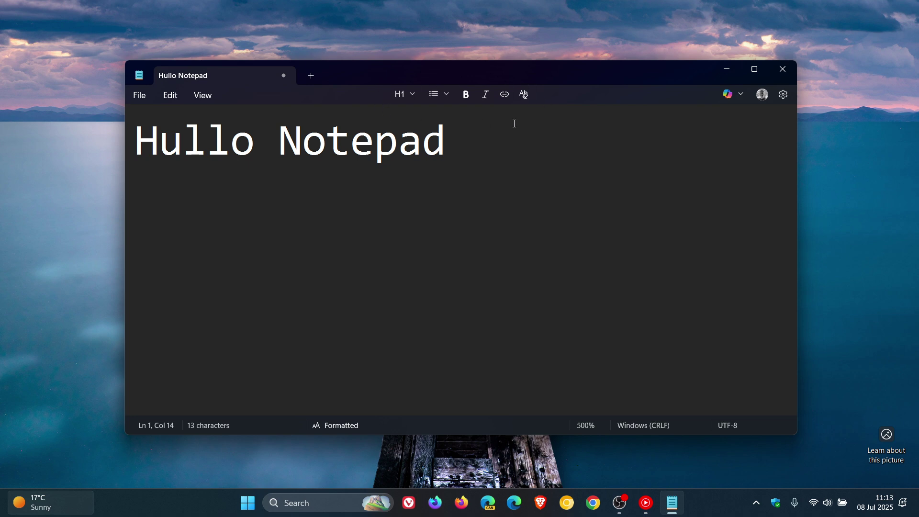
Format the 'Hullo Notepad' heading as a bulleted, then numbered list item '1.'
left_click(403, 97)
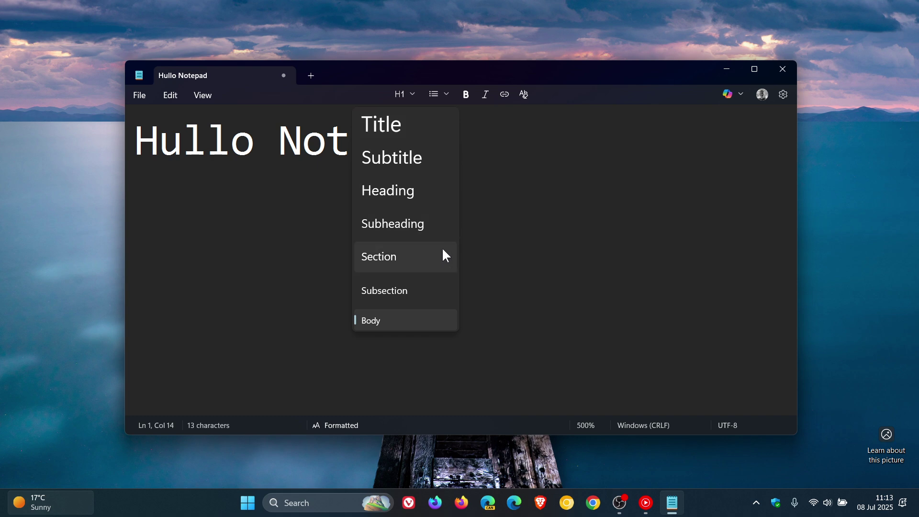
left_click(578, 257)
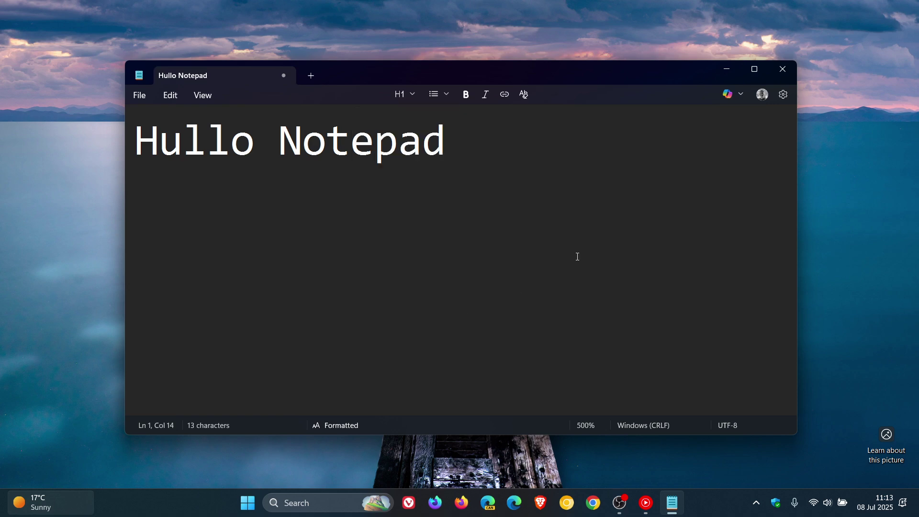
left_click(436, 92)
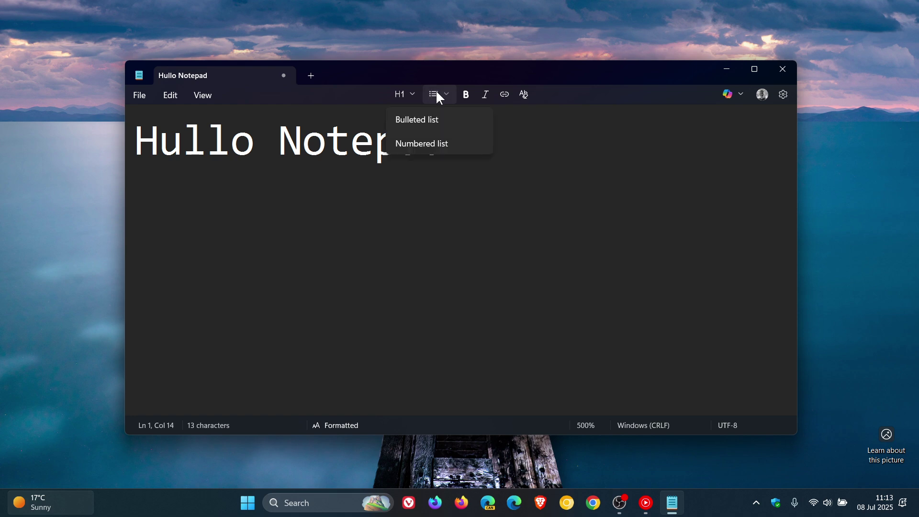
left_click(425, 118)
left_click(433, 95)
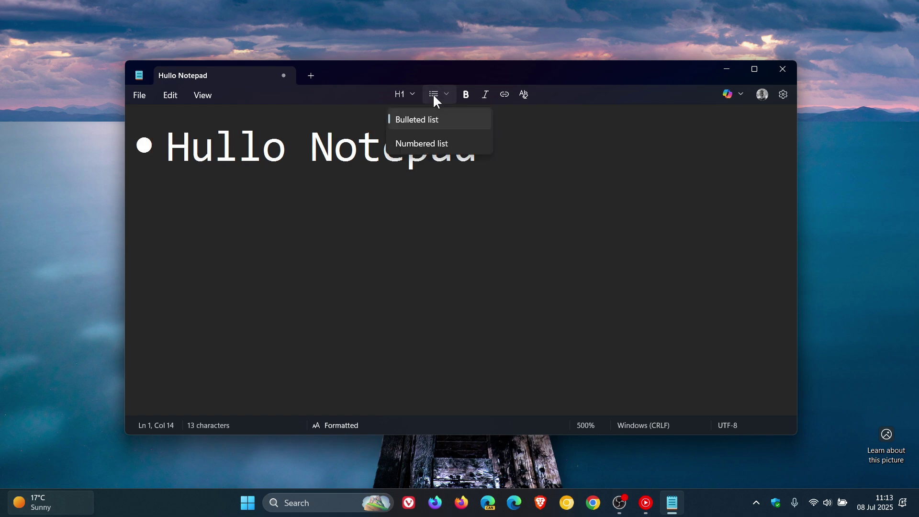
left_click(422, 143)
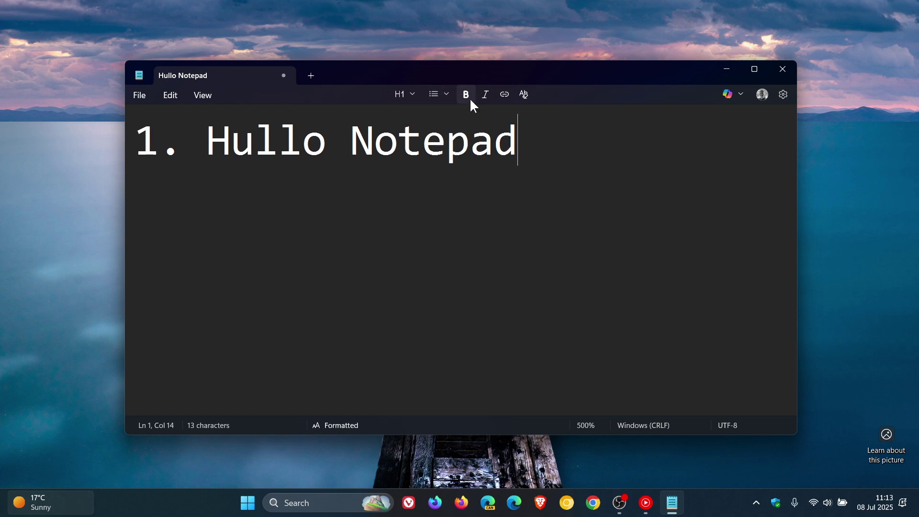
Select the 'Hullo Notepad' heading and make it bold and italic
left_click(209, 137)
left_click_drag(209, 137, 519, 141)
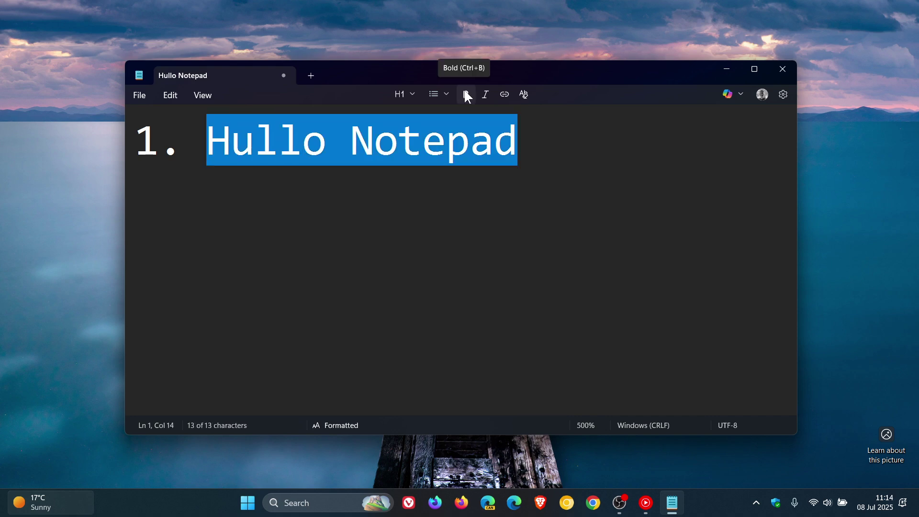
left_click(465, 91)
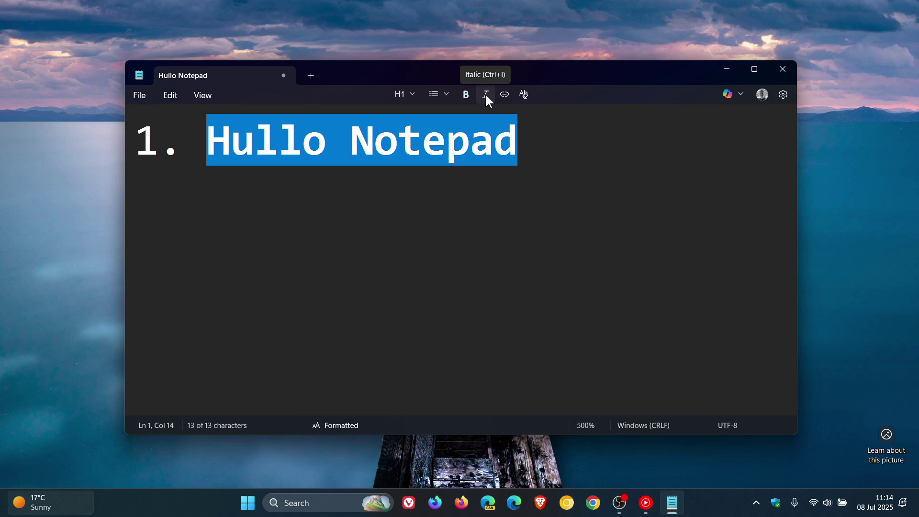
left_click(486, 95)
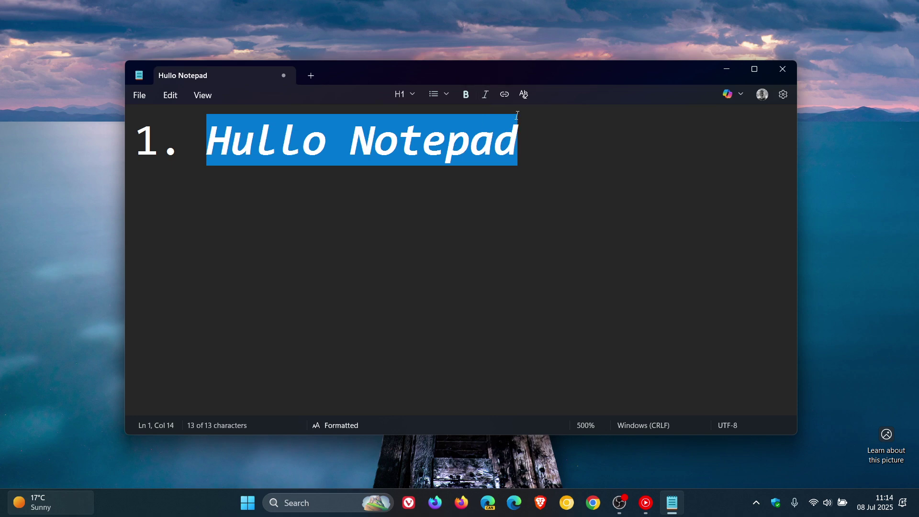
Cancel adding a link, then clear all formatting from the heading and deselect it
left_click(504, 93)
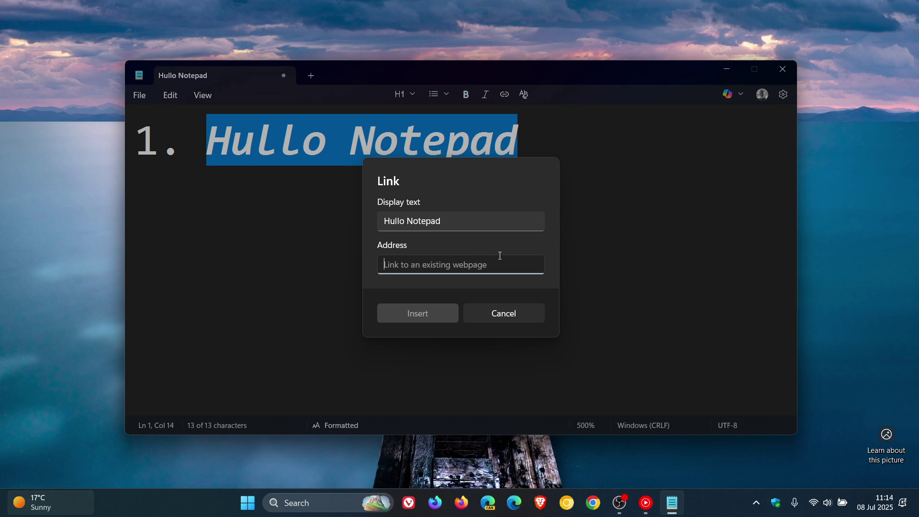
left_click(507, 316)
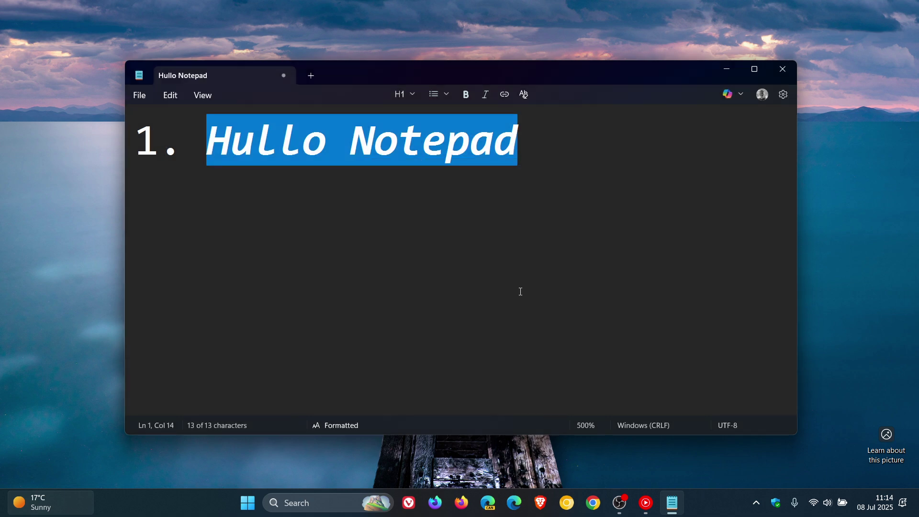
left_click(525, 93)
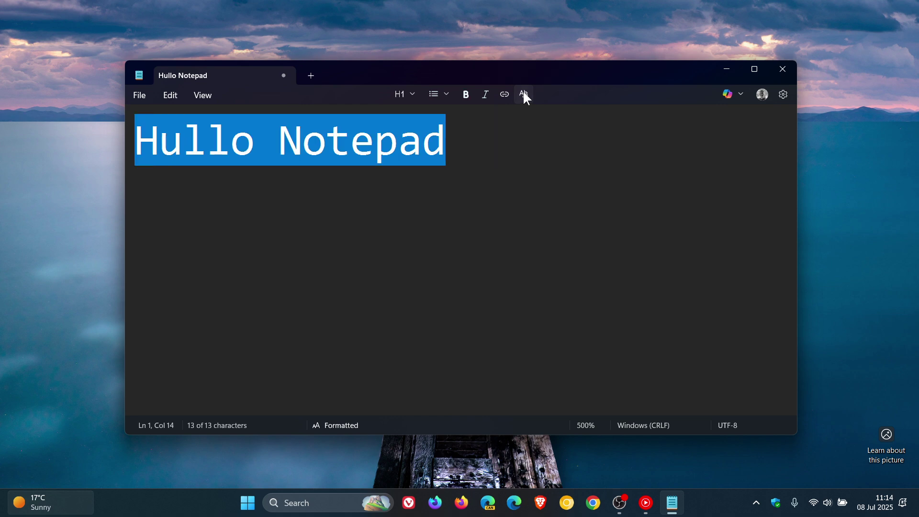
left_click(556, 201)
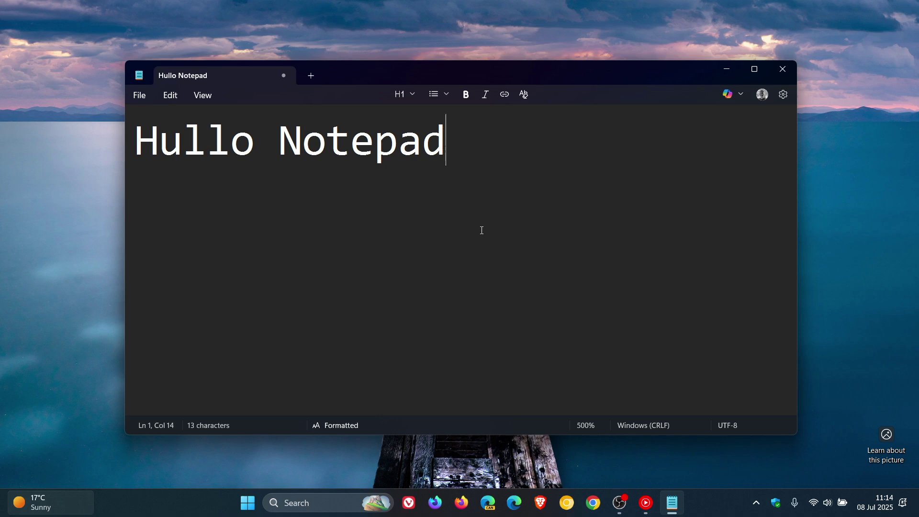
left_click(345, 424)
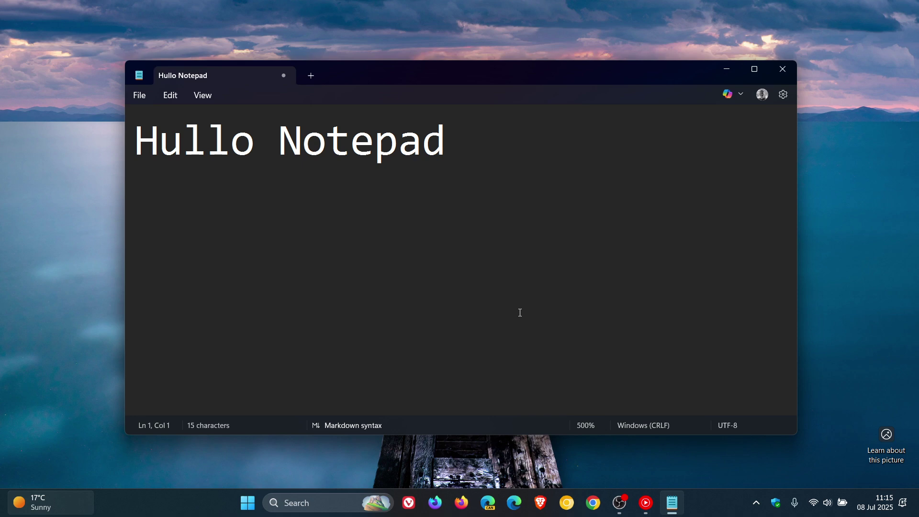
key("ctrl+shift+m")
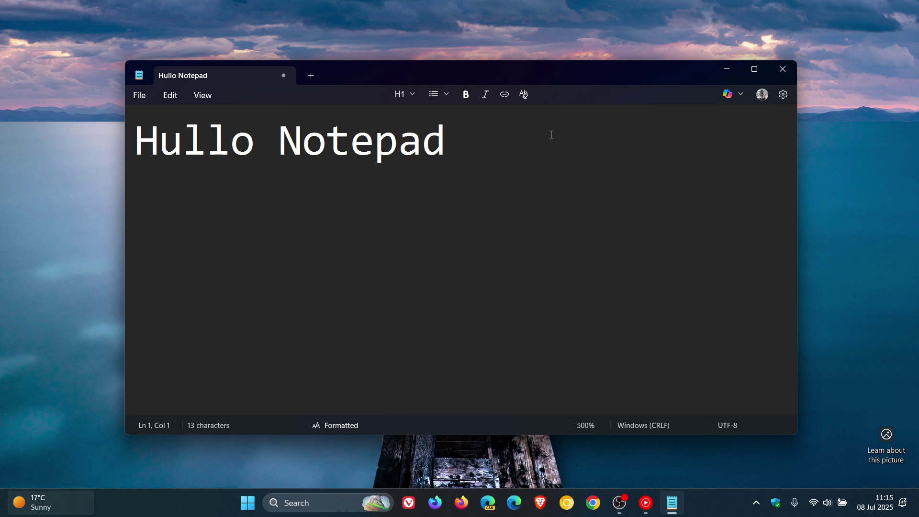
Look at the Copilot writing actions list, then dismiss it without choosing one
left_click(729, 94)
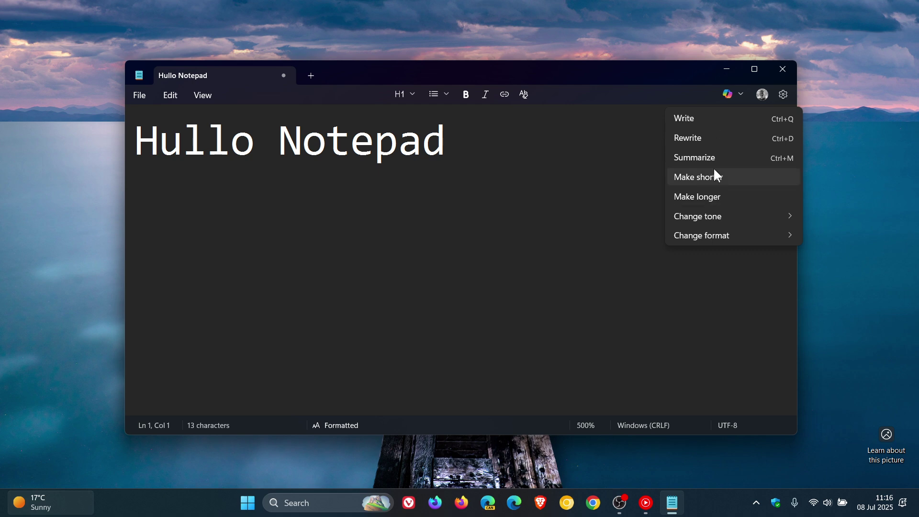
left_click(530, 214)
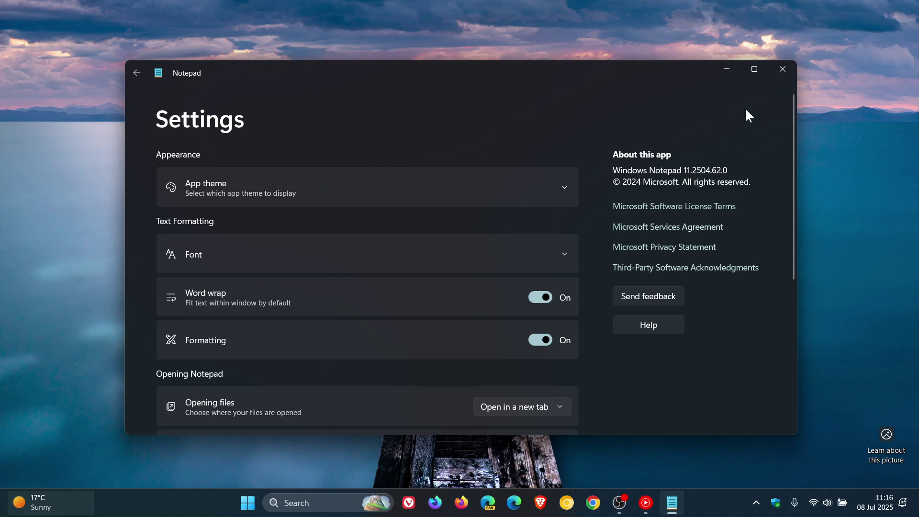
Maximize Notepad, turn the Formatting setting off with confirmation, and return to the document
left_click(762, 76)
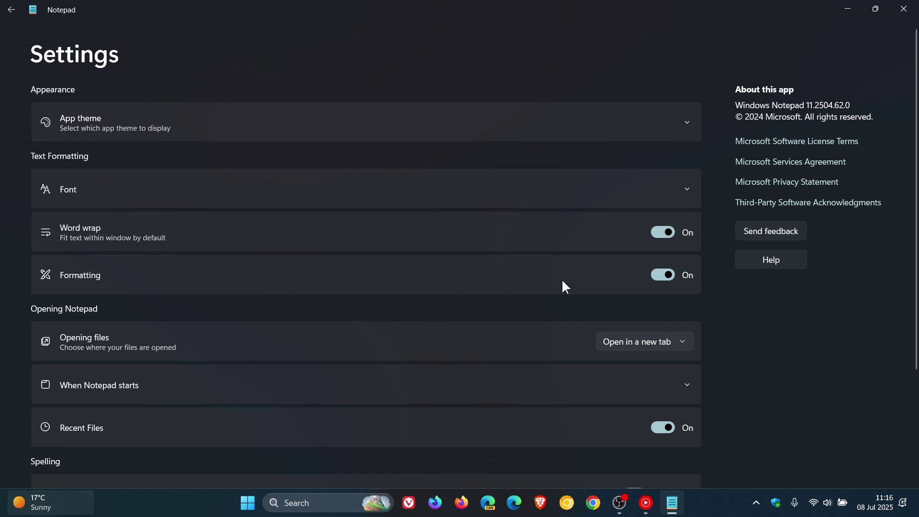
left_click(664, 276)
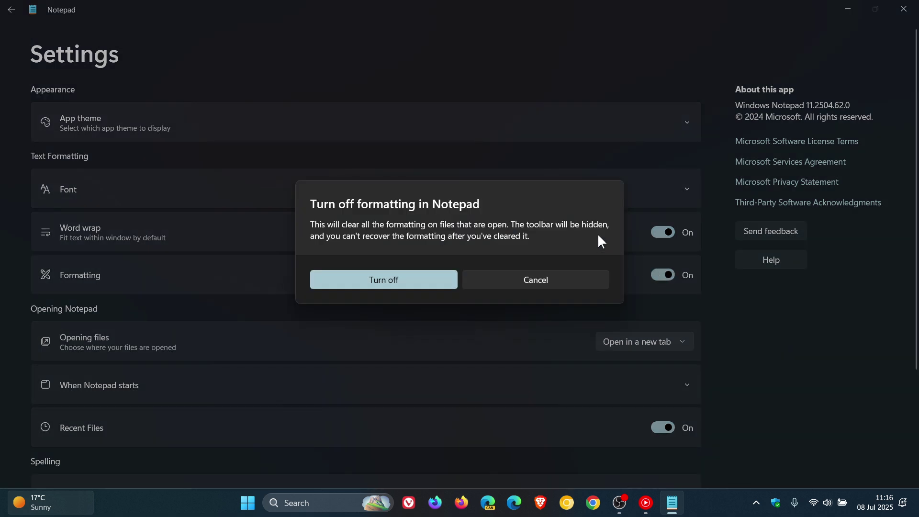
left_click(407, 285)
left_click(9, 10)
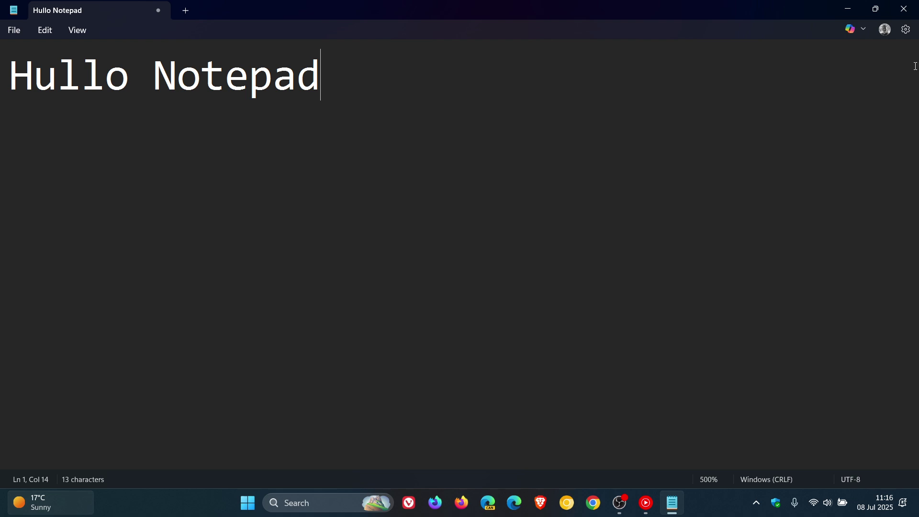
Switch the Formatting setting back on in Settings and return to the document
left_click(907, 31)
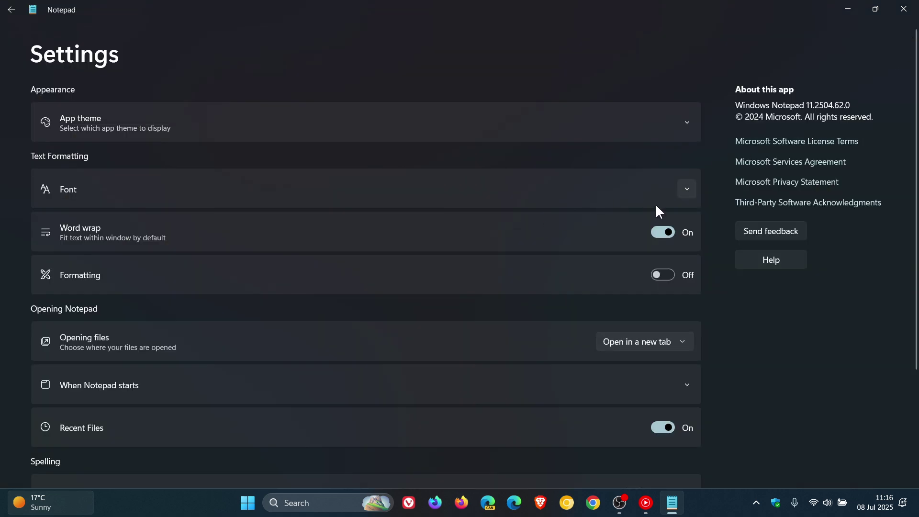
scroll(735, 195, "down", 3)
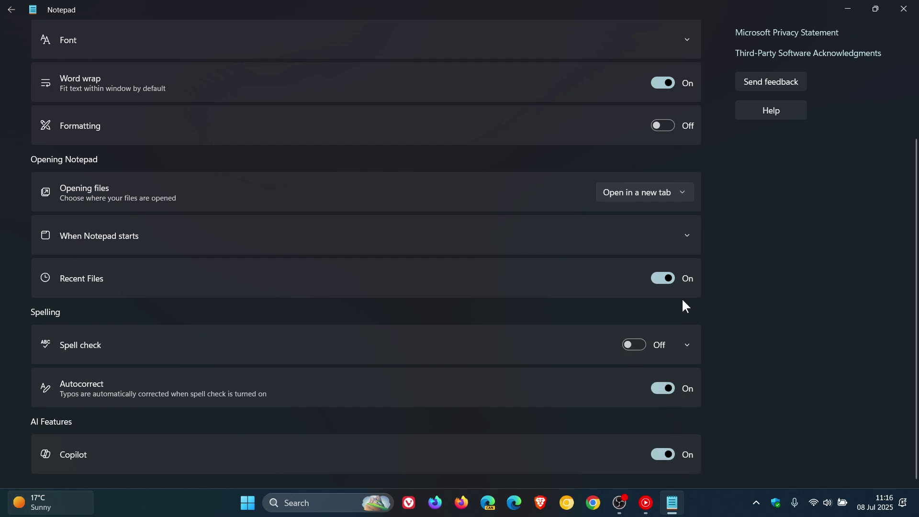
left_click(637, 345)
scroll(756, 297, "up", 3)
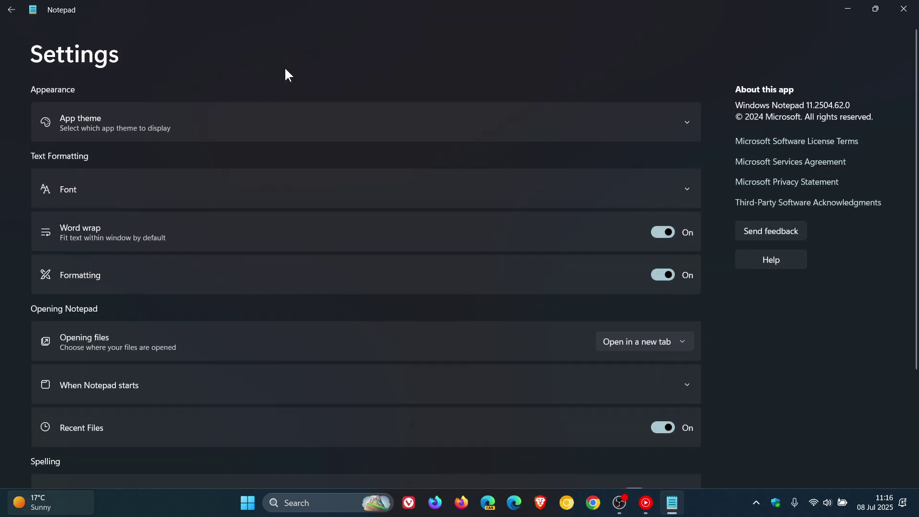
left_click(10, 11)
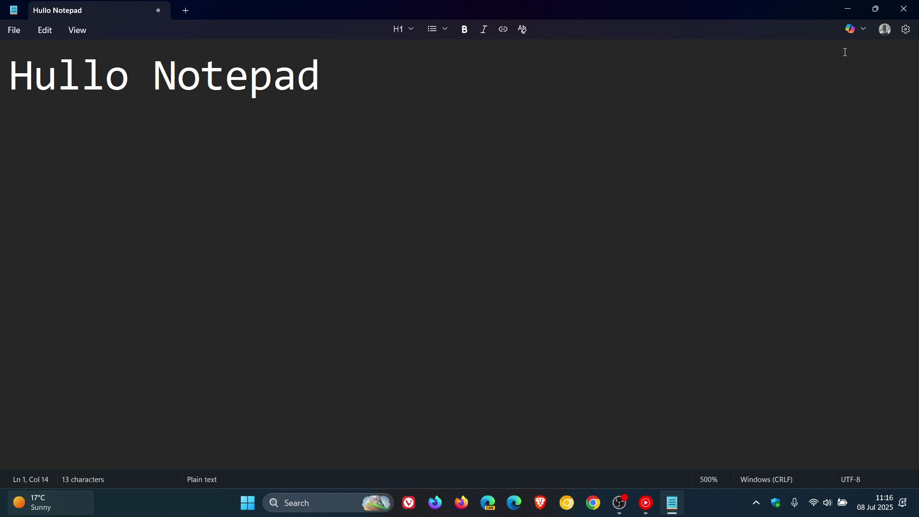
Restore Notepad to a smaller window, then minimize it to the desktop
left_click(874, 9)
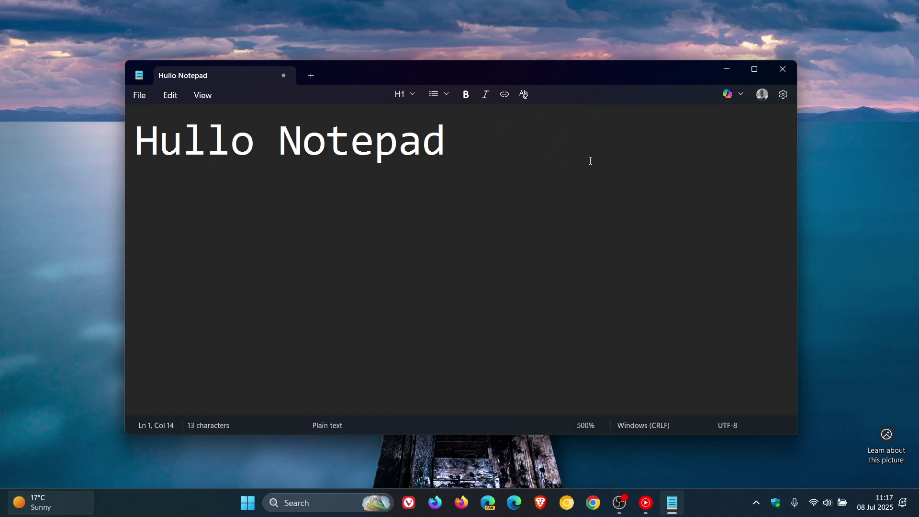
left_click(727, 70)
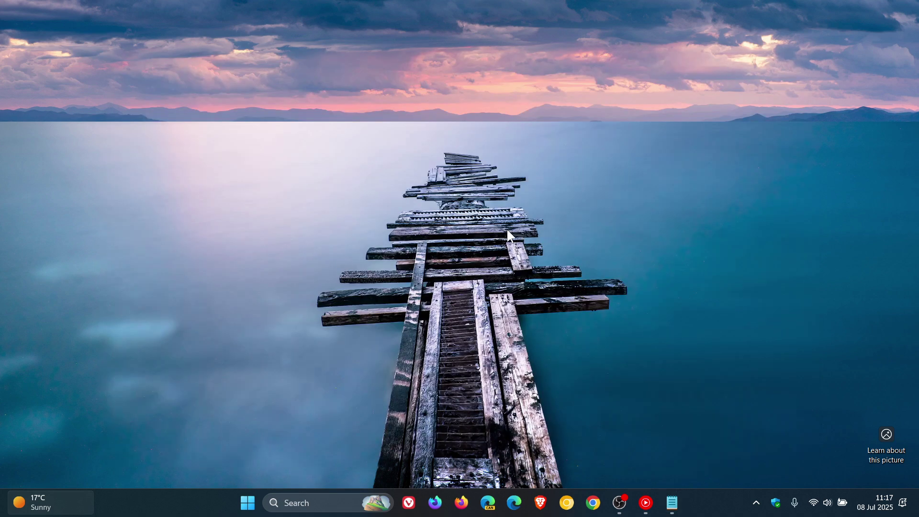